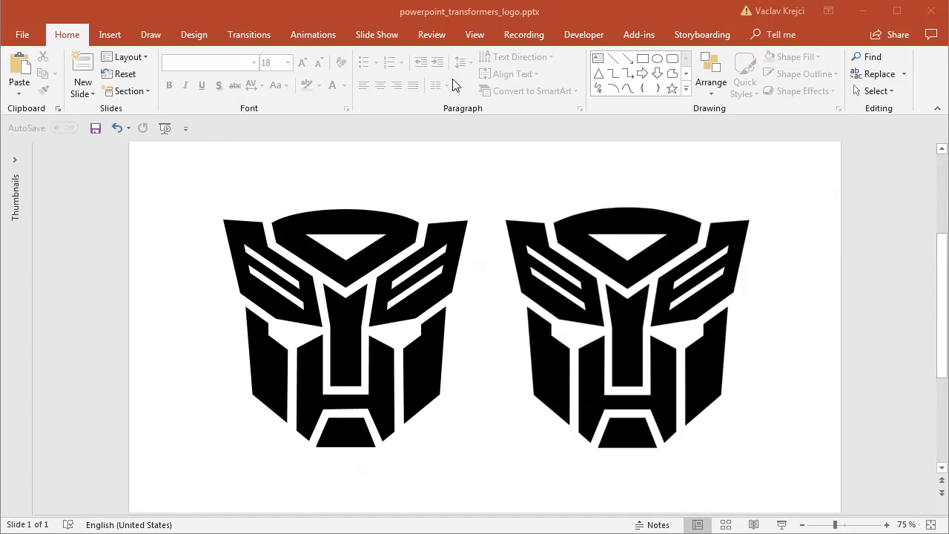
Step: Switch to Presentation1 and select its single black Autobot logo picture
{"action": "left_click", "coordinate": [448, 17]}
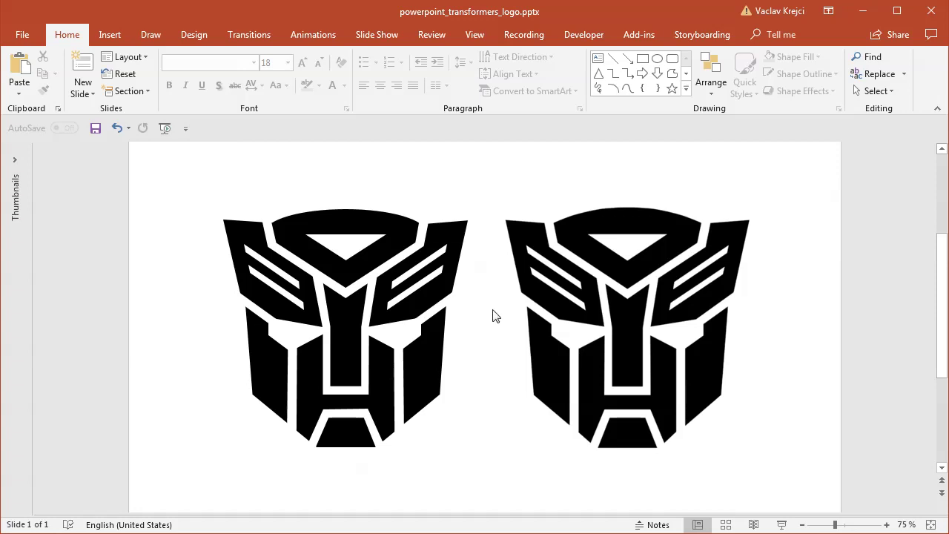
{"action": "left_click", "coordinate": [397, 274]}
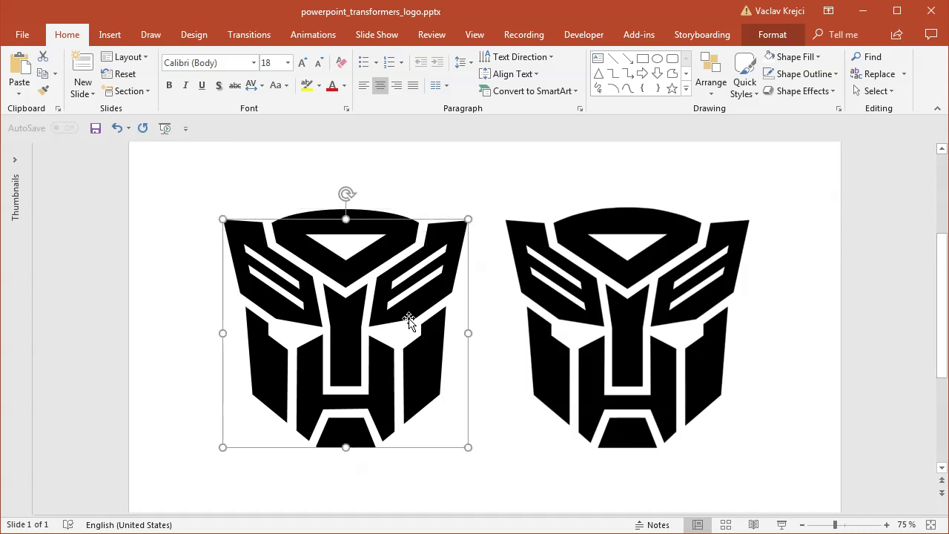
{"action": "left_click", "coordinate": [406, 337]}
{"action": "left_click", "coordinate": [589, 312]}
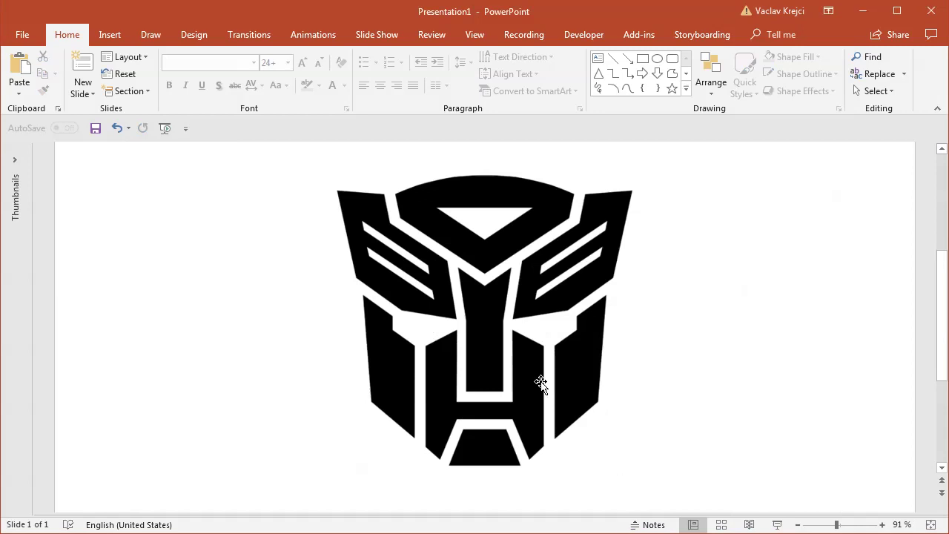
{"action": "left_click", "coordinate": [508, 318]}
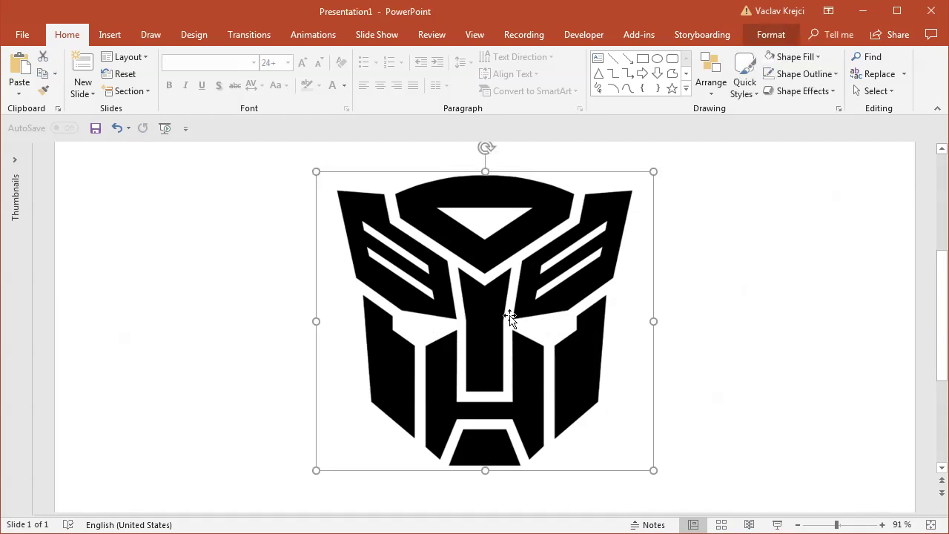
Step: Recolor the logo picture to Light Gray, Background color 2 Light
{"action": "left_click", "coordinate": [771, 34]}
{"action": "left_click", "coordinate": [90, 74]}
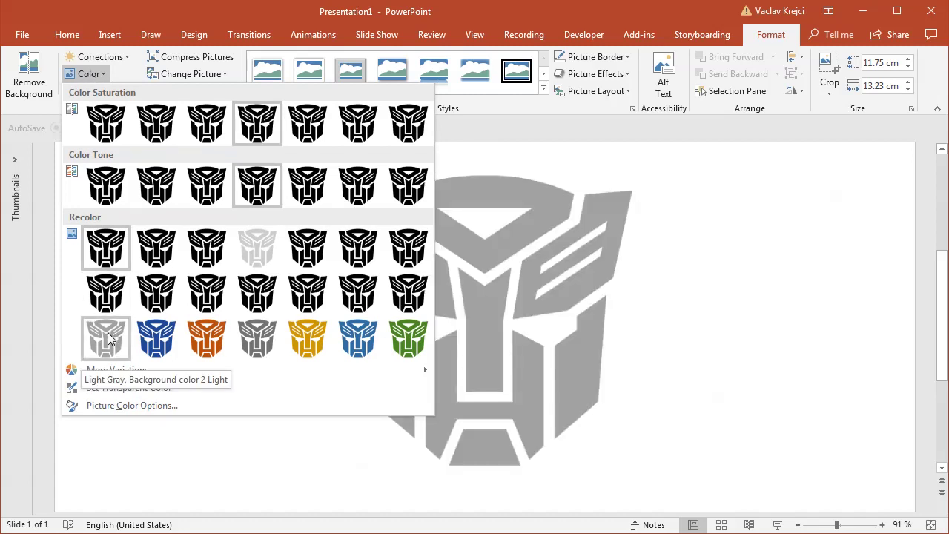
{"action": "left_click", "coordinate": [109, 338]}
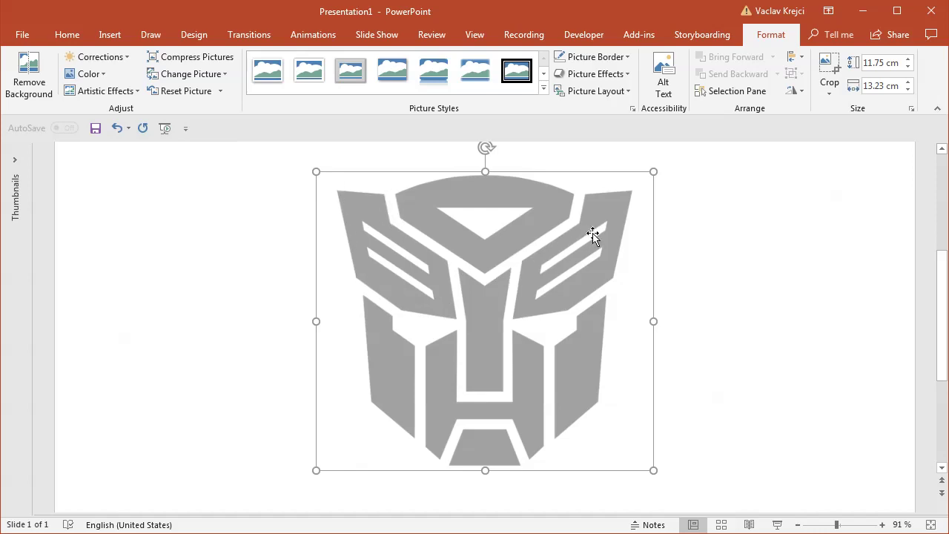
{"action": "left_click", "coordinate": [850, 526]}
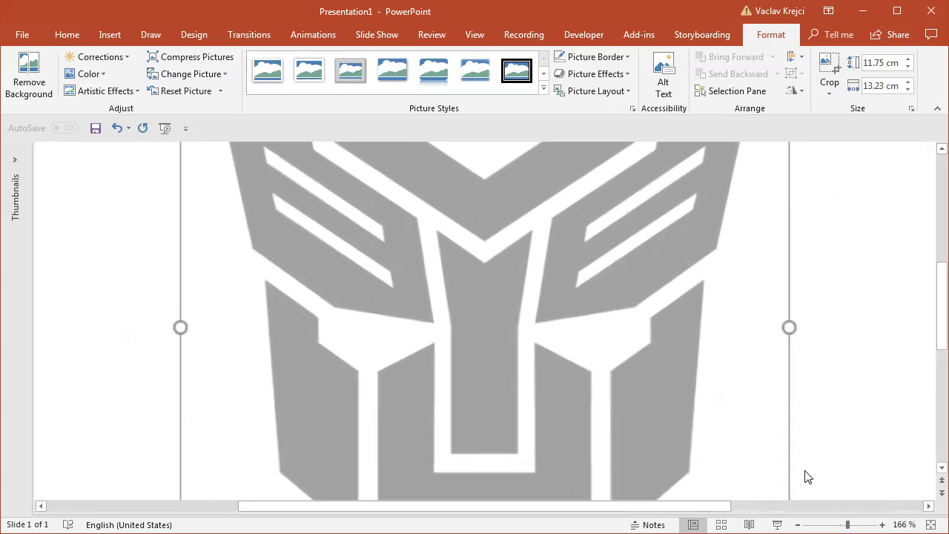
Step: Draw an isosceles triangle, flip it downward, and fit it 1.22 × 3.66 cm over the top notch
{"action": "left_click_drag", "start_coordinate": [943, 349], "coordinate": [936, 273]}
{"action": "scroll", "coordinate": [946, 365], "scroll_direction": "down", "scroll_amount": 1}
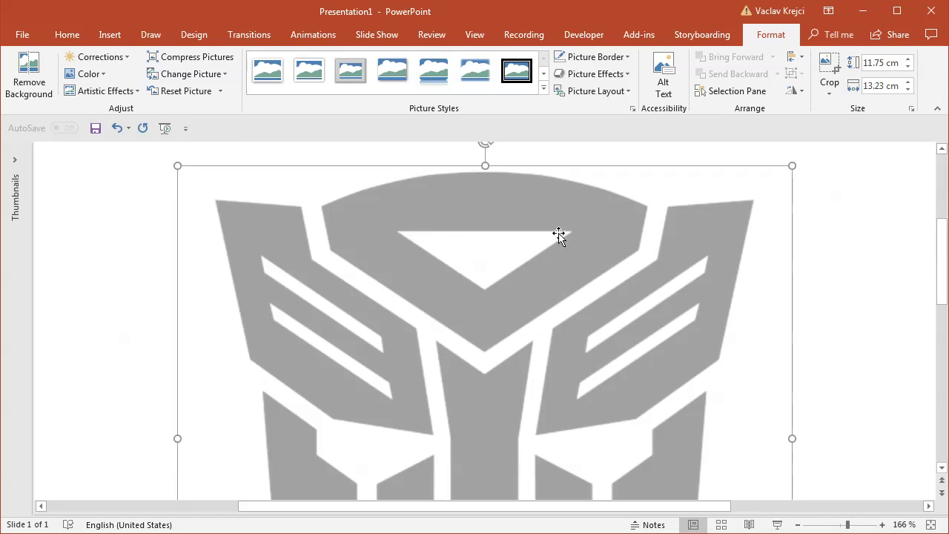
{"action": "left_click", "coordinate": [110, 35]}
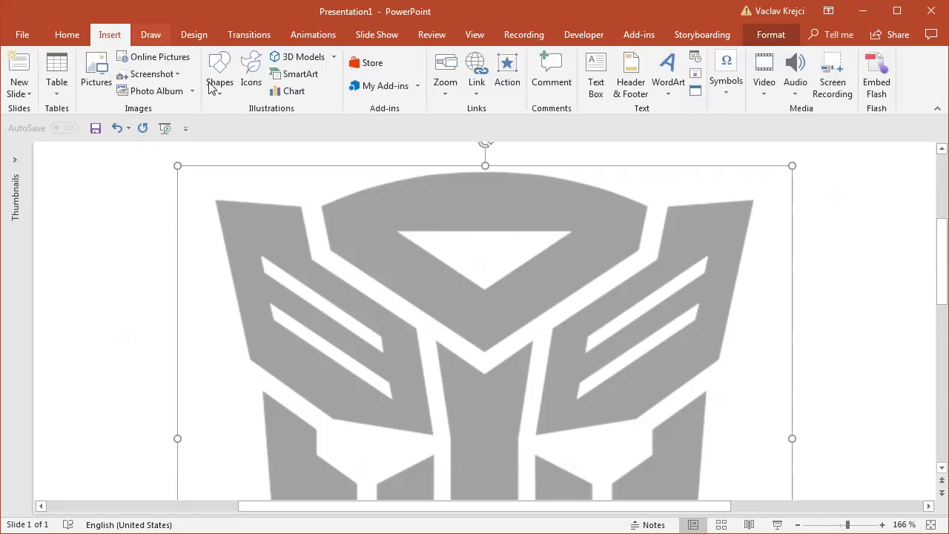
{"action": "left_click", "coordinate": [219, 75]}
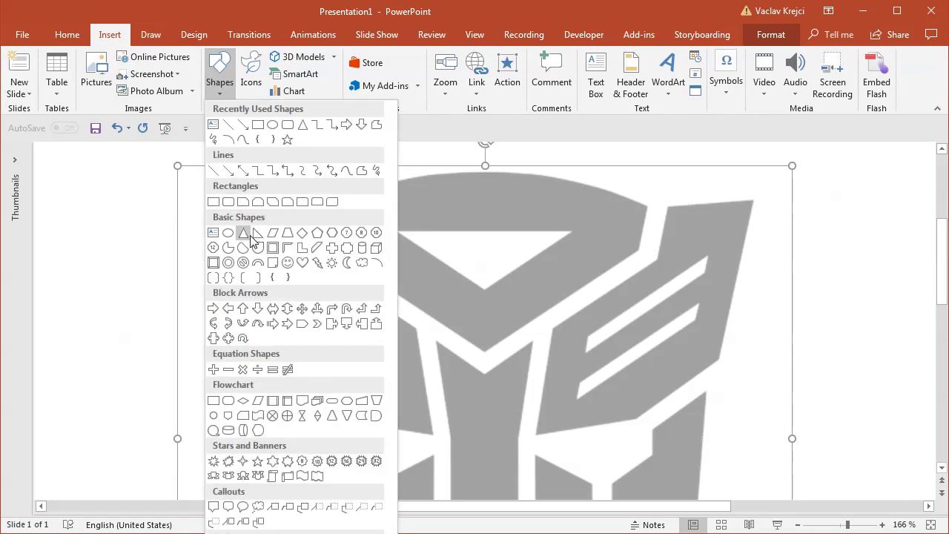
{"action": "left_click", "coordinate": [244, 234]}
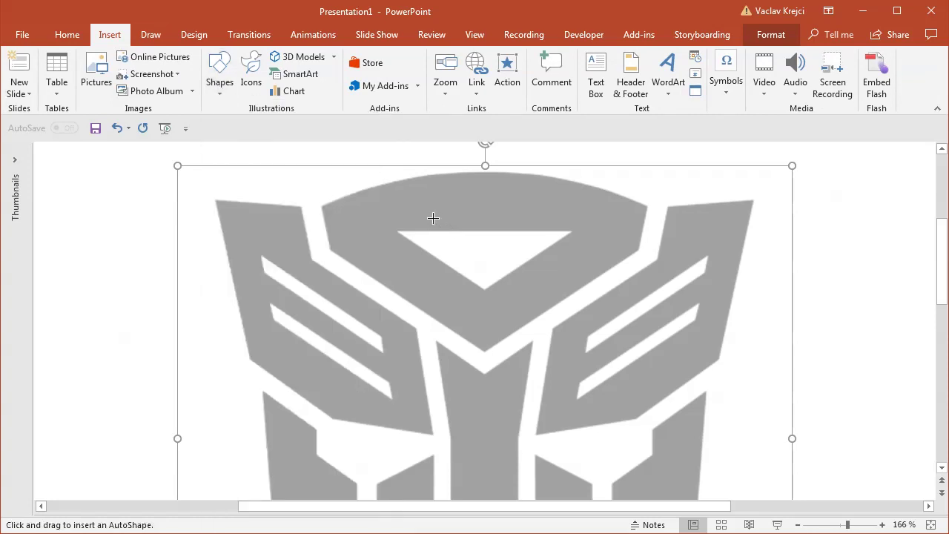
{"action": "left_click_drag", "start_coordinate": [399, 206], "coordinate": [568, 260]}
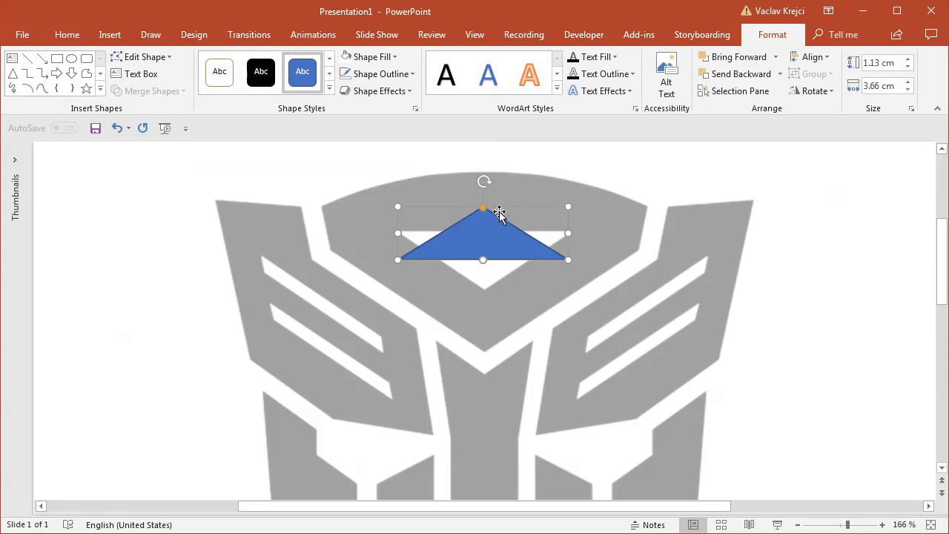
{"action": "left_click_drag", "start_coordinate": [484, 181], "coordinate": [481, 275]}
{"action": "left_click_drag", "start_coordinate": [490, 239], "coordinate": [487, 267]}
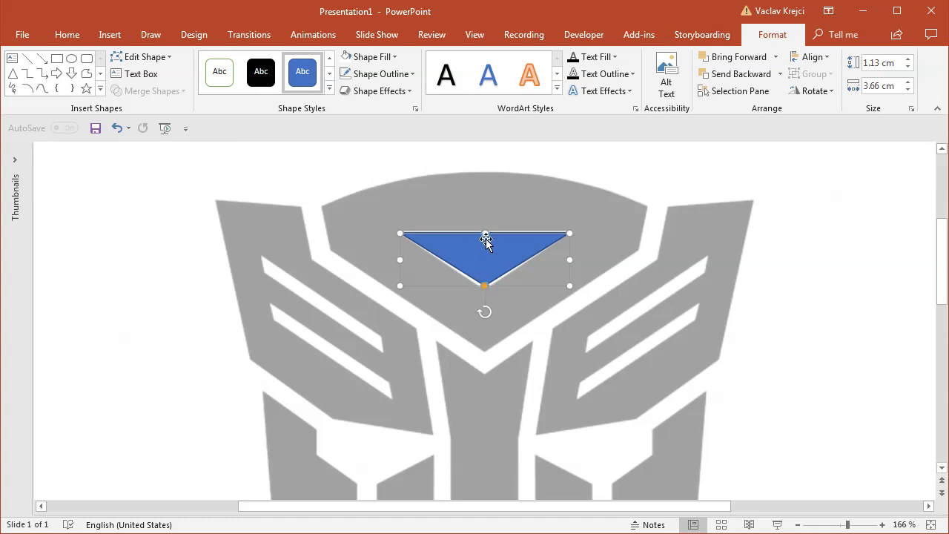
{"action": "left_click_drag", "start_coordinate": [485, 232], "coordinate": [486, 229]}
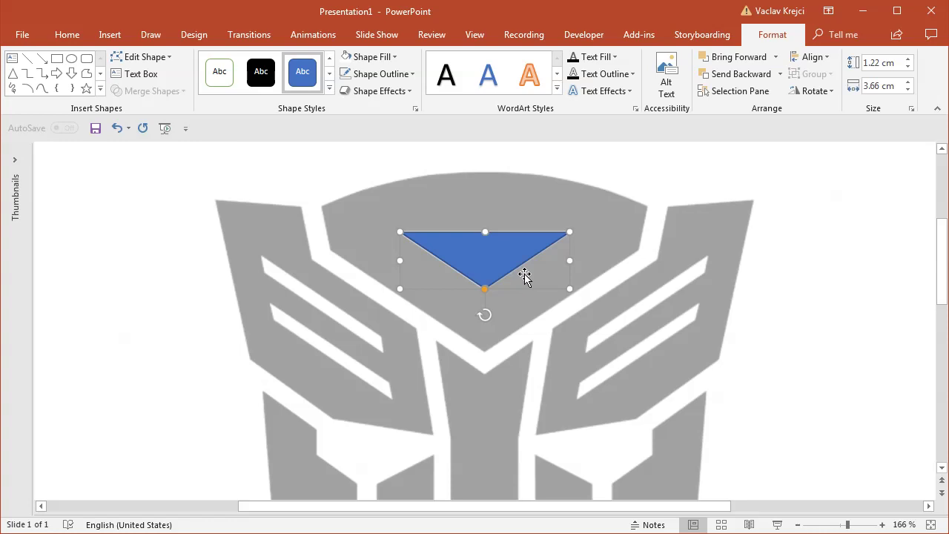
Step: Give the triangle's blue fill 44% transparency
{"action": "left_click", "coordinate": [371, 57]}
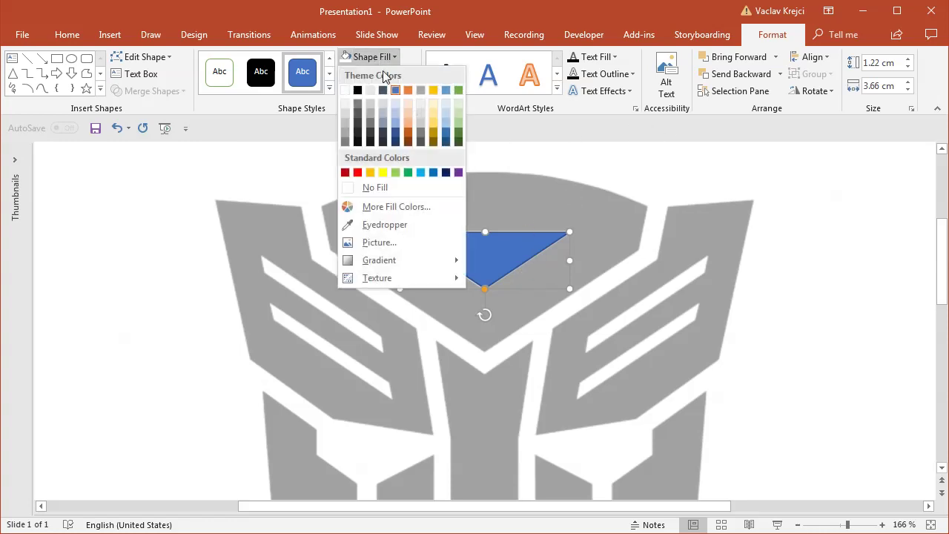
{"action": "left_click", "coordinate": [396, 207]}
{"action": "left_click_drag", "start_coordinate": [371, 391], "coordinate": [417, 395]}
{"action": "left_click", "coordinate": [549, 142]}
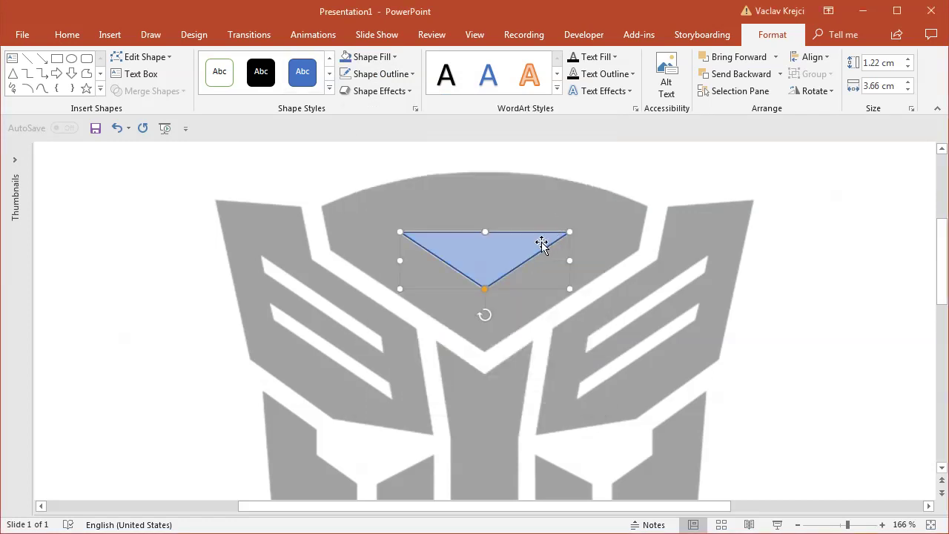
{"action": "left_click", "coordinate": [606, 293]}
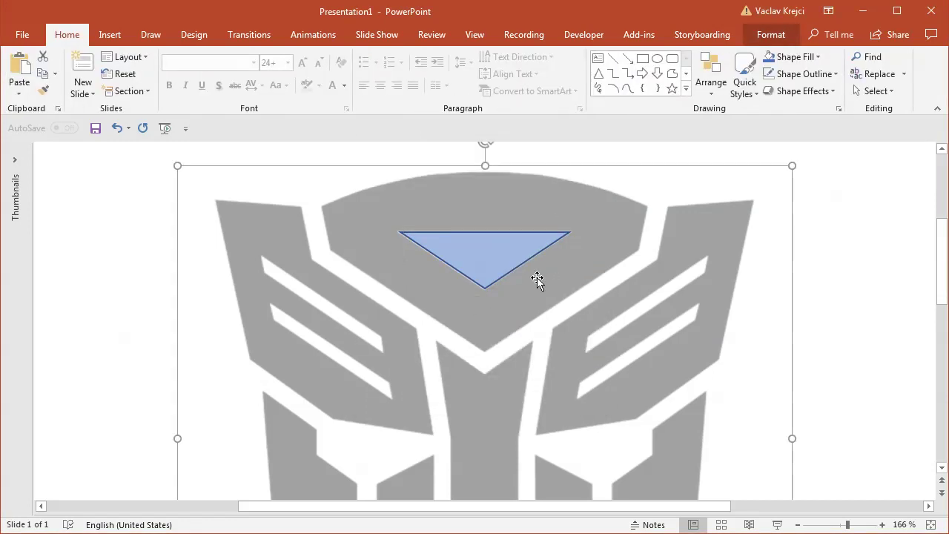
Step: Set the triangle as the default shape
{"action": "left_click", "coordinate": [494, 252]}
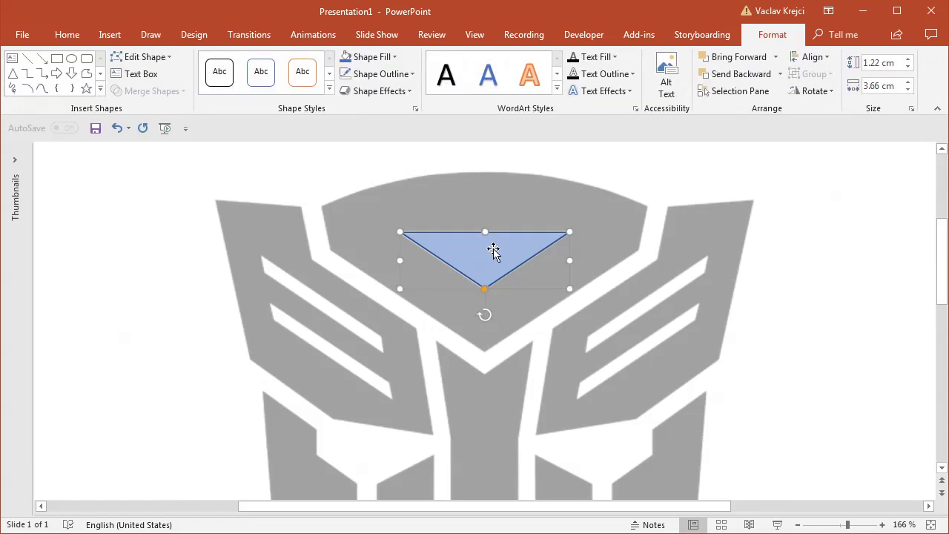
{"action": "right_click", "coordinate": [488, 254]}
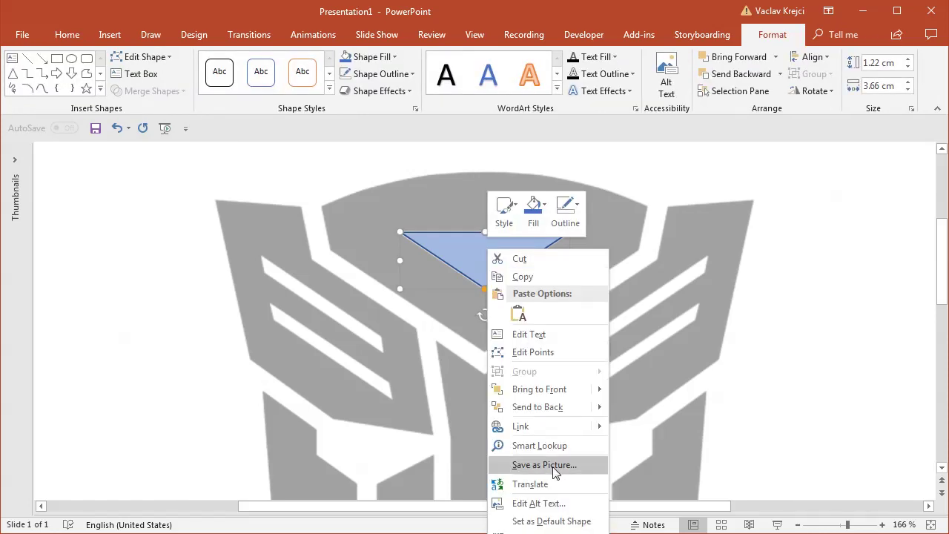
{"action": "right_click", "coordinate": [476, 240]}
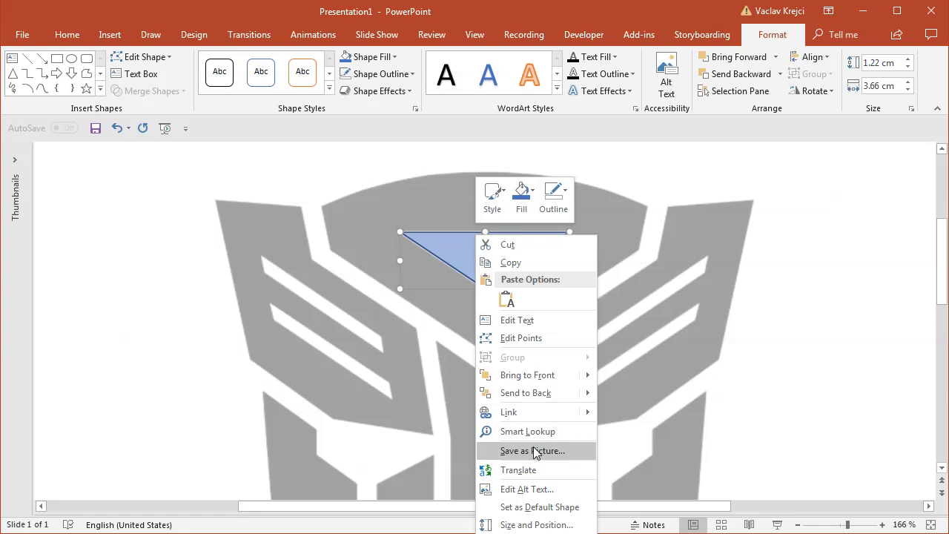
{"action": "left_click", "coordinate": [542, 508]}
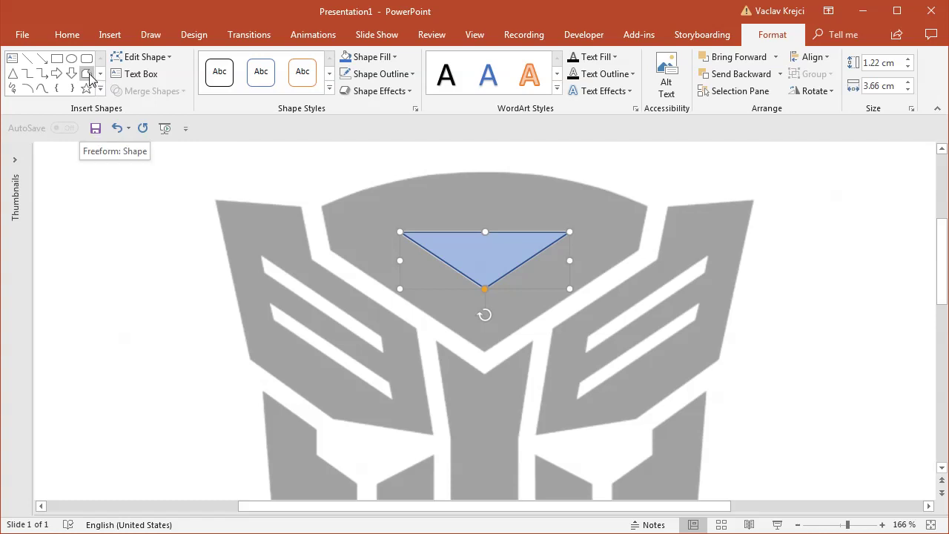
Step: Trace the inner edge of the V-shaped stripe with a Freeform, top-left to top-right corner
{"action": "left_click", "coordinate": [110, 34]}
{"action": "left_click", "coordinate": [218, 89]}
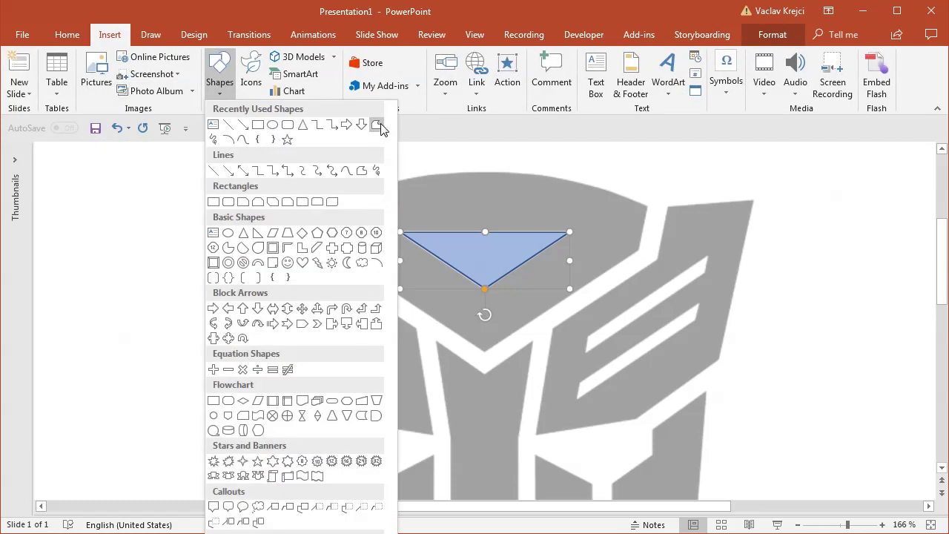
{"action": "left_click", "coordinate": [361, 171]}
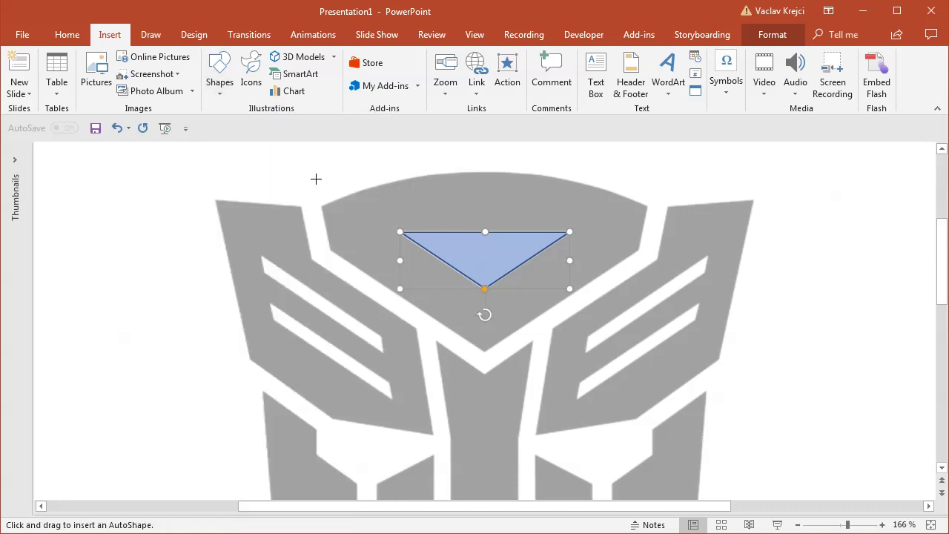
{"action": "left_click", "coordinate": [316, 178]}
{"action": "left_click", "coordinate": [330, 249]}
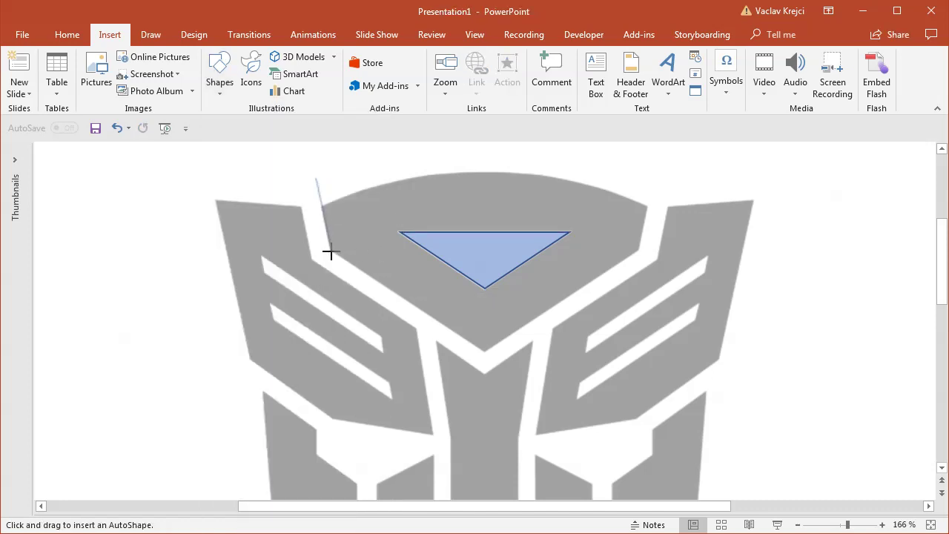
{"action": "left_click", "coordinate": [485, 349]}
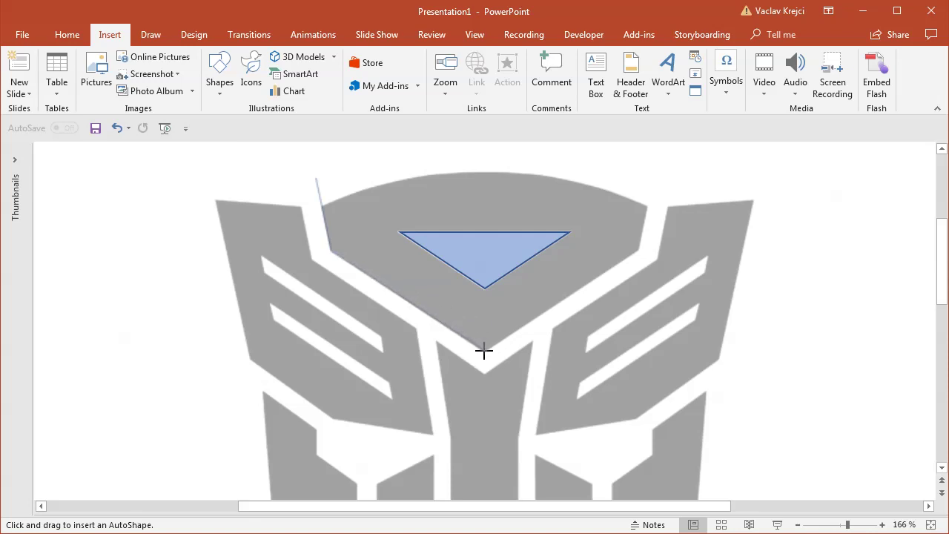
{"action": "left_click", "coordinate": [637, 250]}
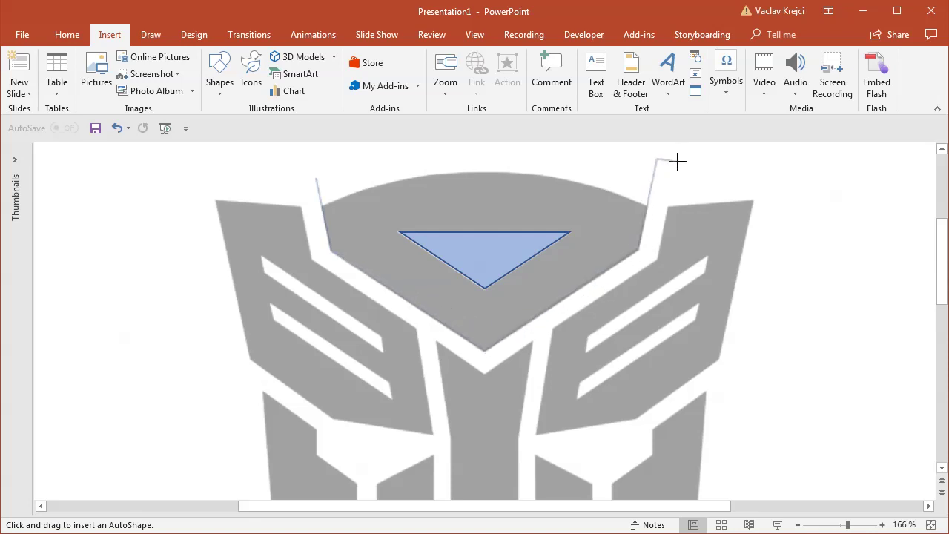
{"action": "left_click", "coordinate": [677, 161]}
Step: Trace the V stripe's outer edge back and close the band at its start
{"action": "left_click", "coordinate": [658, 259]}
{"action": "left_click", "coordinate": [486, 370]}
{"action": "left_click", "coordinate": [311, 258]}
{"action": "left_click", "coordinate": [295, 180]}
{"action": "left_click", "coordinate": [313, 176]}
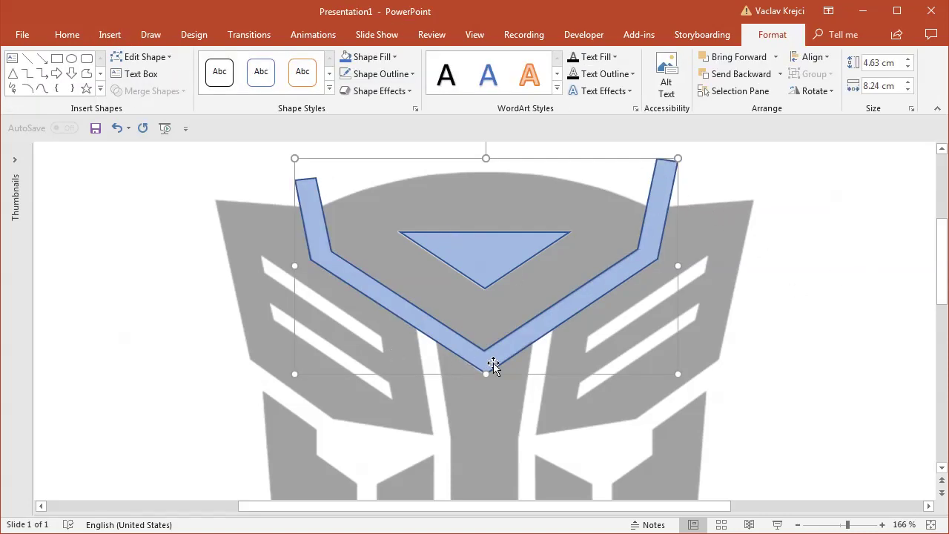
Step: Start a Freeform down the stem's left edge to its bottom-right corner
{"action": "left_click_drag", "start_coordinate": [946, 269], "coordinate": [939, 322]}
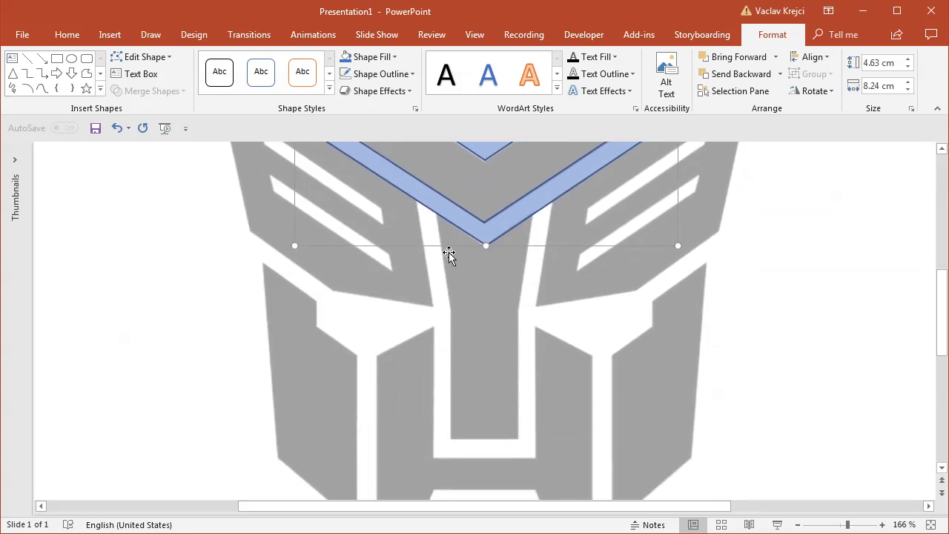
{"action": "left_click", "coordinate": [87, 73]}
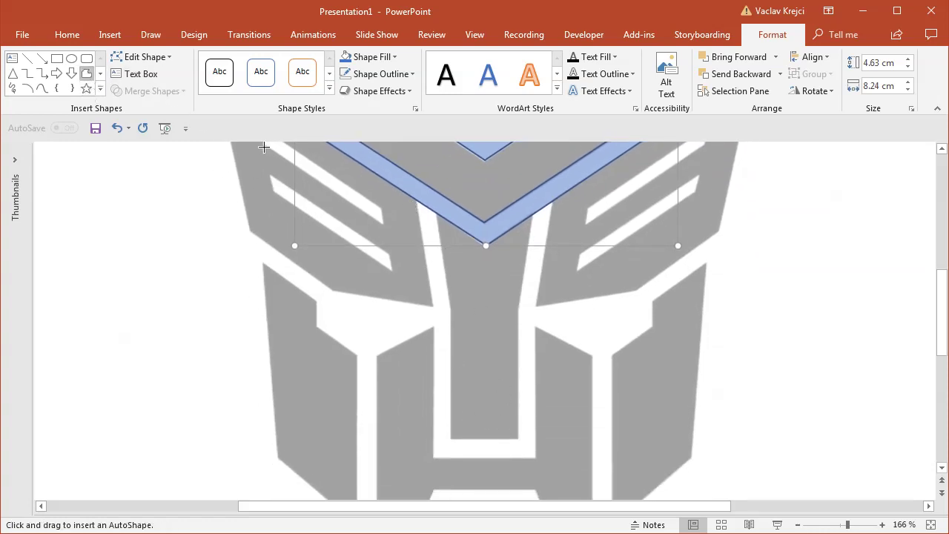
{"action": "left_click", "coordinate": [413, 185]}
{"action": "left_click", "coordinate": [435, 316]}
{"action": "left_click", "coordinate": [434, 458]}
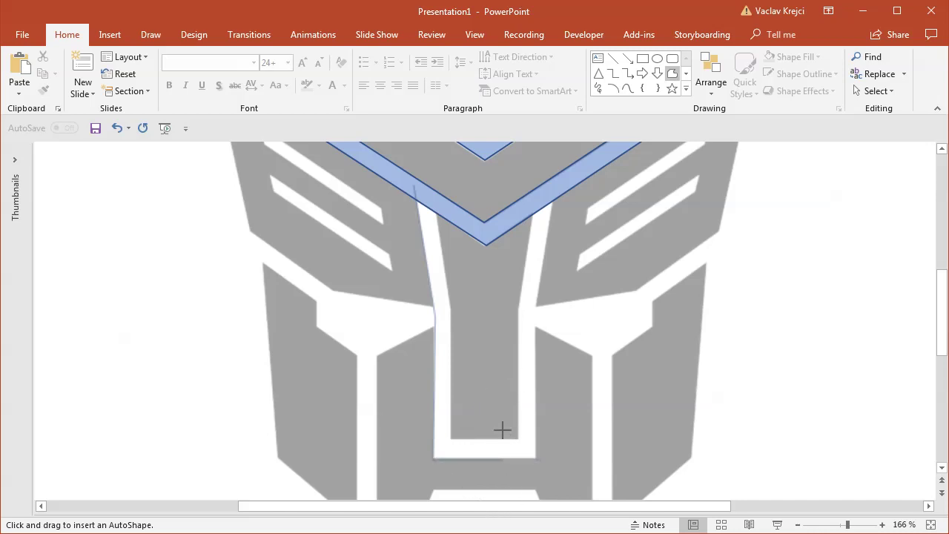
{"action": "left_click", "coordinate": [536, 459]}
Step: Trace up the stem's right and inner edges and close the U shape
{"action": "left_click", "coordinate": [536, 315]}
{"action": "left_click", "coordinate": [550, 202]}
{"action": "left_click", "coordinate": [533, 201]}
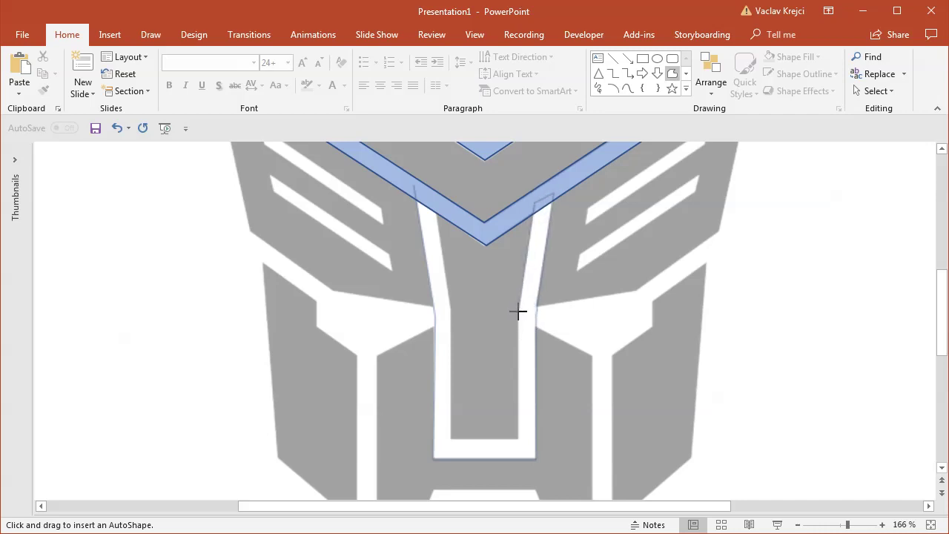
{"action": "left_click", "coordinate": [519, 312]}
{"action": "left_click", "coordinate": [447, 310]}
{"action": "left_click", "coordinate": [437, 202]}
{"action": "left_click", "coordinate": [417, 190]}
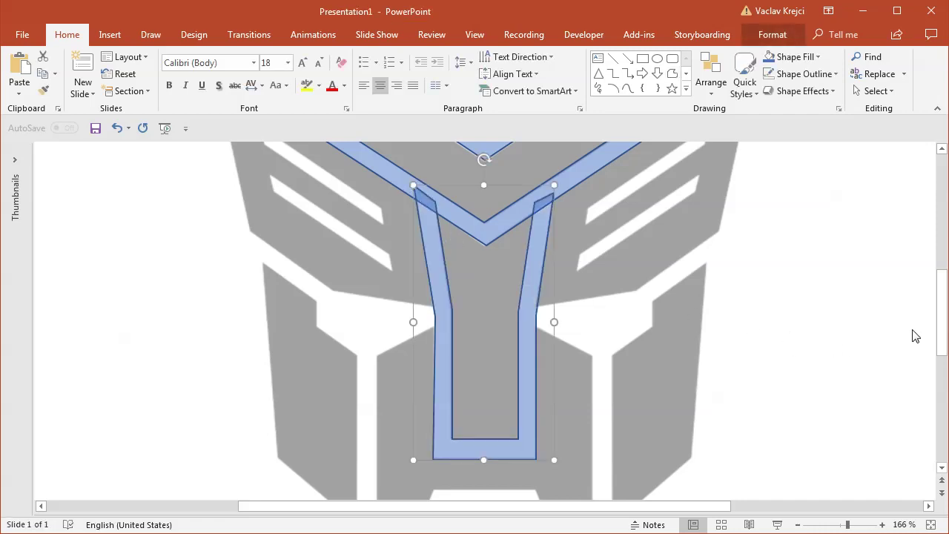
Step: Trace the arch-shaped mouth band, 2.75 × 4.07 cm, with a Freeform
{"action": "scroll", "coordinate": [943, 363], "scroll_direction": "down", "scroll_amount": 5}
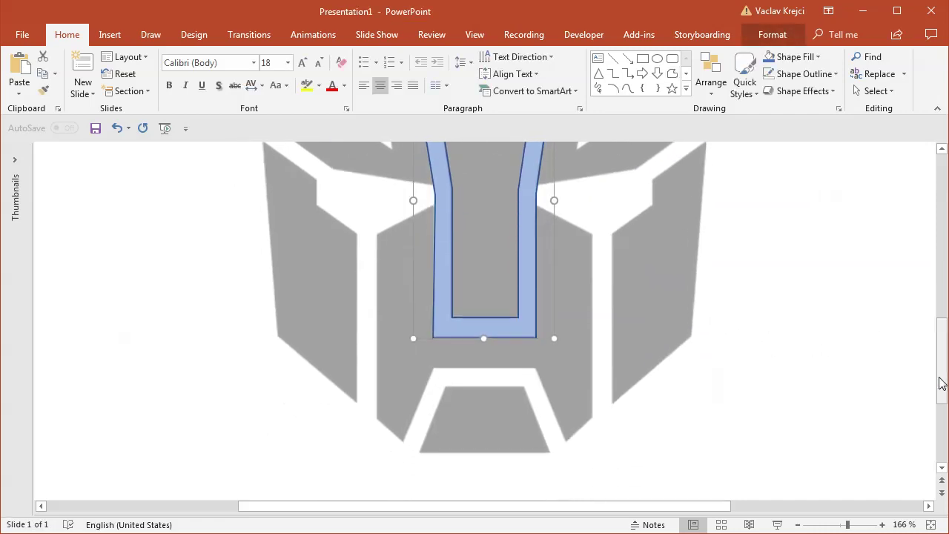
{"action": "left_click", "coordinate": [109, 35]}
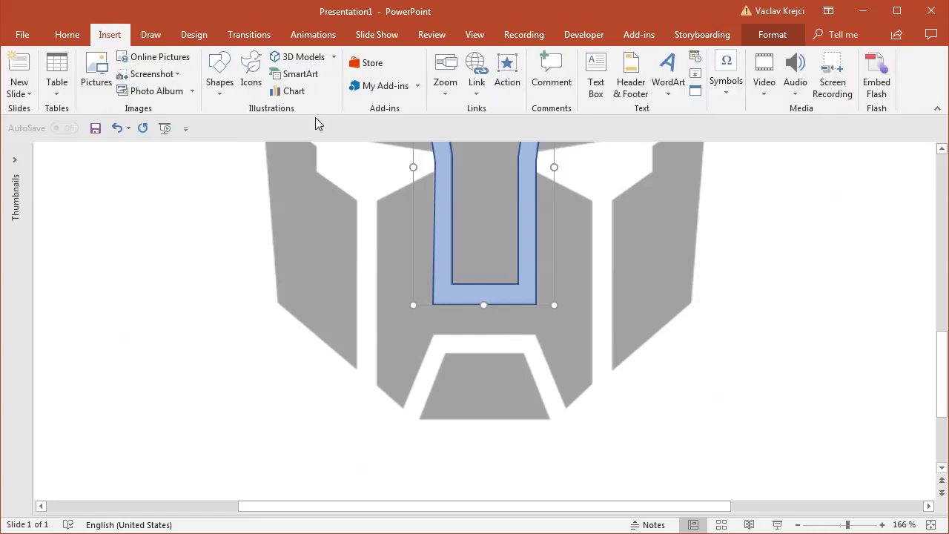
{"action": "left_click", "coordinate": [219, 78]}
{"action": "left_click", "coordinate": [377, 124]}
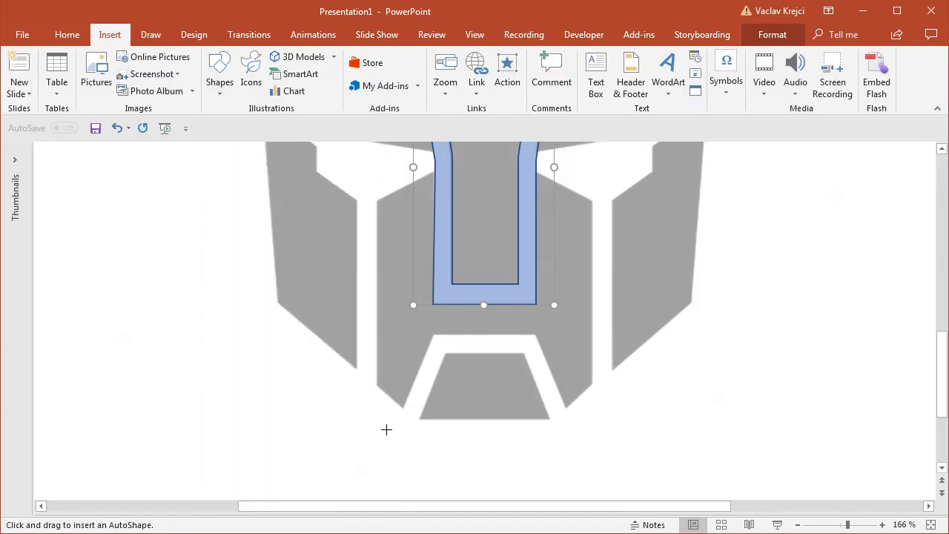
{"action": "mouse_move", "coordinate": [386, 436]}
{"action": "left_mouse_down"}
{"action": "mouse_move", "coordinate": [432, 333]}
{"action": "mouse_move", "coordinate": [390, 419]}
{"action": "mouse_move", "coordinate": [433, 339]}
{"action": "mouse_move", "coordinate": [534, 335]}
{"action": "mouse_move", "coordinate": [548, 393]}
{"action": "mouse_move", "coordinate": [576, 433]}
{"action": "mouse_move", "coordinate": [555, 443]}
{"action": "mouse_move", "coordinate": [525, 355]}
{"action": "mouse_move", "coordinate": [460, 354]}
{"action": "mouse_move", "coordinate": [422, 442]}
{"action": "mouse_move", "coordinate": [403, 462]}
{"action": "mouse_move", "coordinate": [392, 439]}
{"action": "left_mouse_up"}
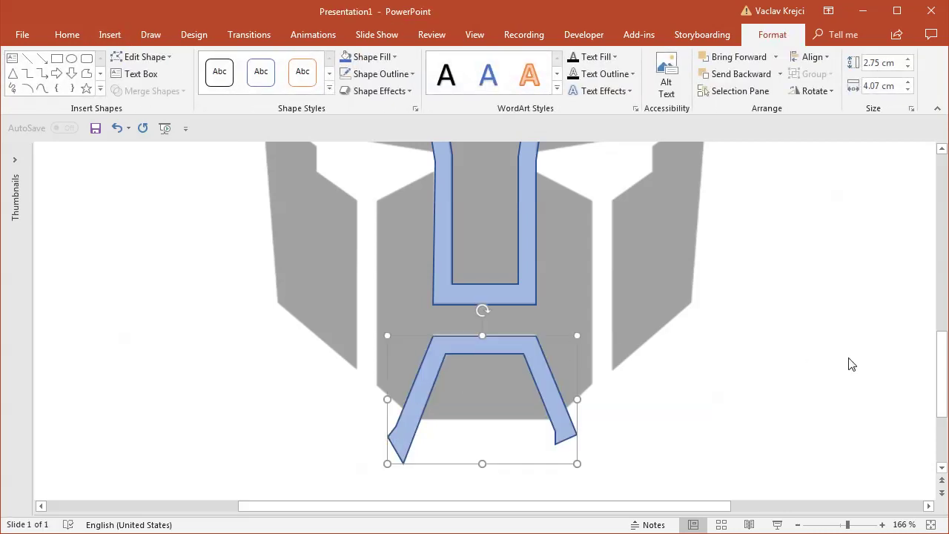
{"action": "left_click_drag", "start_coordinate": [942, 384], "coordinate": [943, 354]}
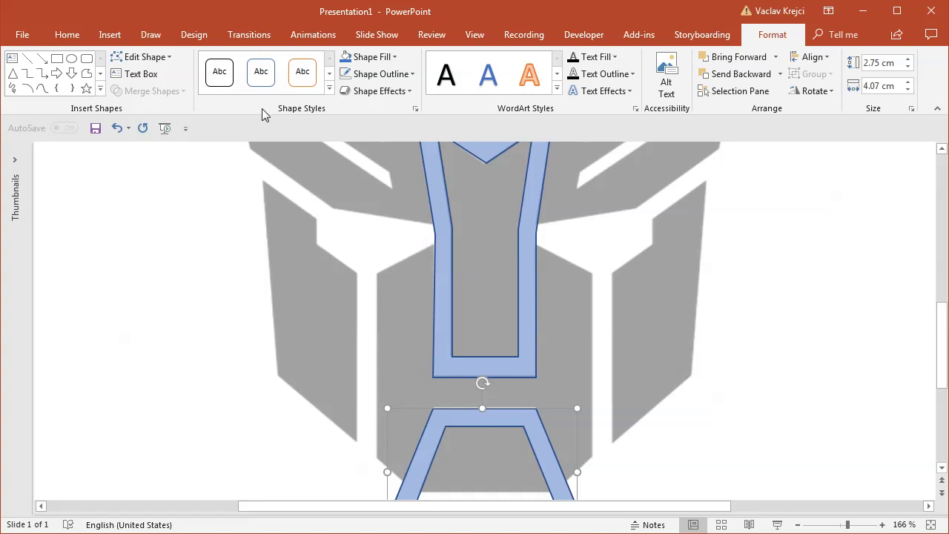
Step: Draw a tall thin rectangle left of the stem and copy it to the right side
{"action": "left_click", "coordinate": [56, 58]}
{"action": "left_click_drag", "start_coordinate": [357, 245], "coordinate": [376, 482]}
{"action": "left_click_drag", "start_coordinate": [367, 345], "coordinate": [600, 342]}
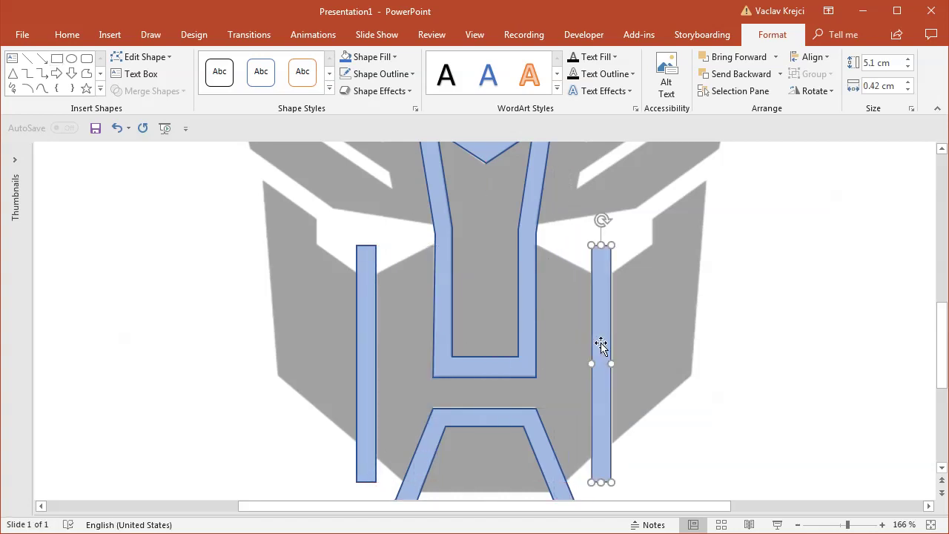
{"action": "left_click_drag", "start_coordinate": [941, 321], "coordinate": [942, 304]}
Step: Copy a bar and rotate it into a diagonal arm atop the right vertical bar
{"action": "left_click_drag", "start_coordinate": [616, 317], "coordinate": [703, 260]}
{"action": "left_click_drag", "start_coordinate": [709, 187], "coordinate": [820, 255]}
{"action": "left_click_drag", "start_coordinate": [752, 301], "coordinate": [739, 190]}
{"action": "left_click_drag", "start_coordinate": [816, 148], "coordinate": [826, 161]}
Step: Place a horizontally flipped copy of the diagonal arm on the left vertical bar
{"action": "left_click_drag", "start_coordinate": [756, 216], "coordinate": [360, 264]}
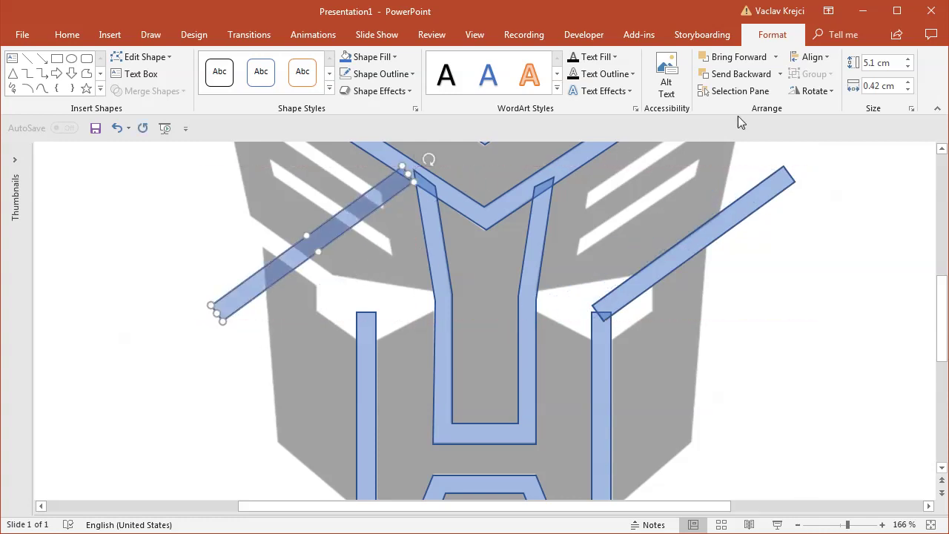
{"action": "left_click", "coordinate": [814, 92]}
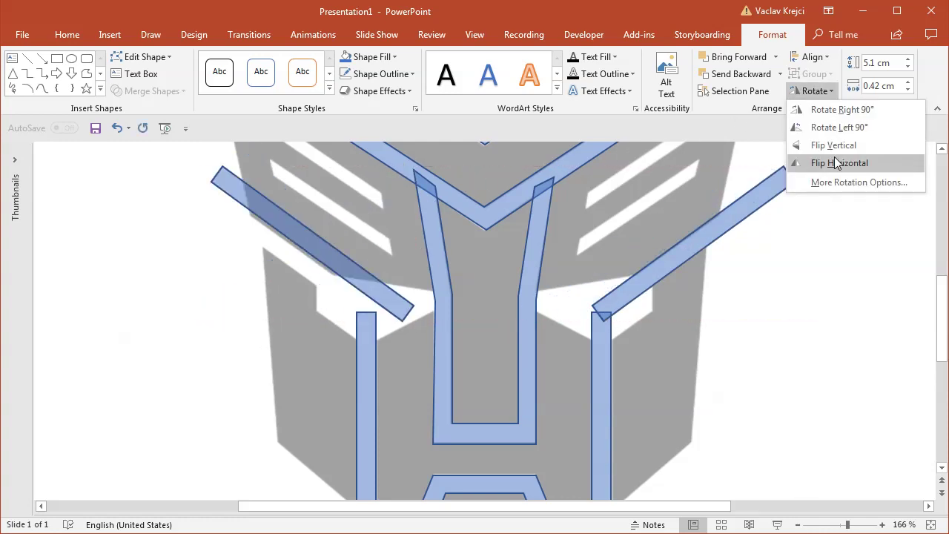
{"action": "left_click", "coordinate": [837, 162]}
{"action": "left_click_drag", "start_coordinate": [364, 277], "coordinate": [326, 287]}
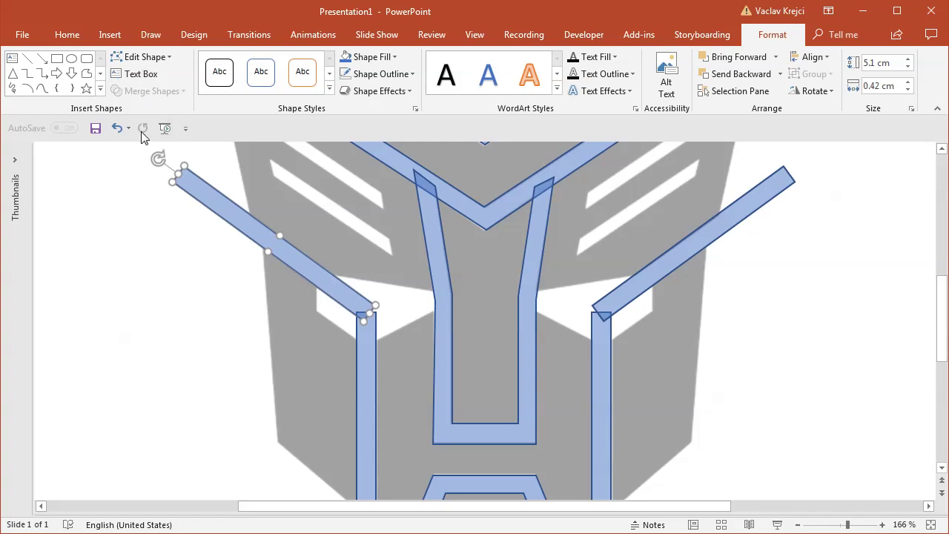
{"action": "left_click", "coordinate": [316, 274]}
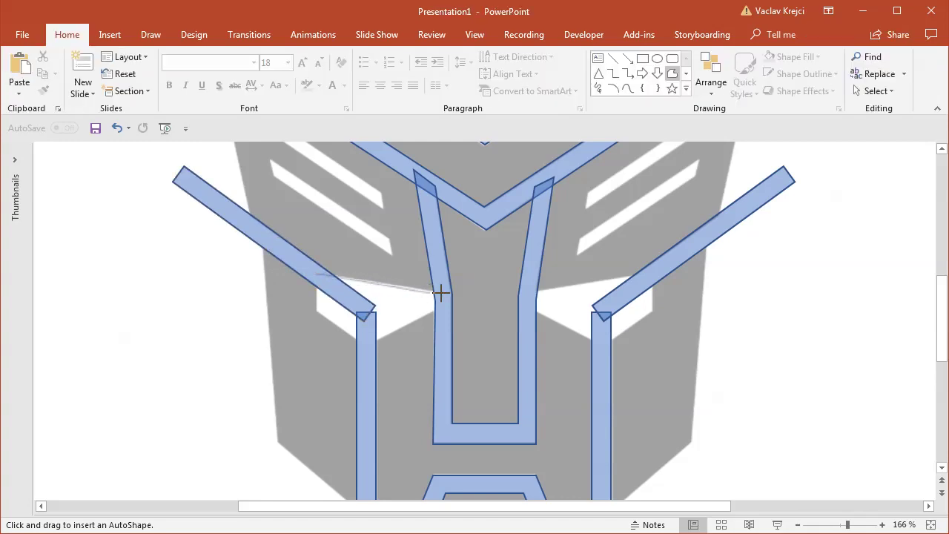
Step: Trace a 1.55 × 2.72 cm eye shape at the left joint and add a flipped copy at the right
{"action": "left_click", "coordinate": [441, 308]}
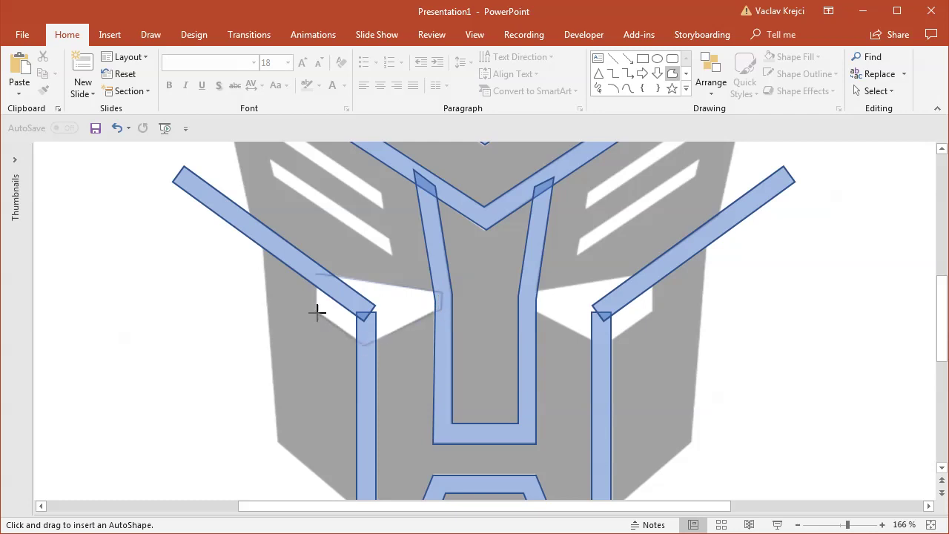
{"action": "left_click", "coordinate": [316, 276]}
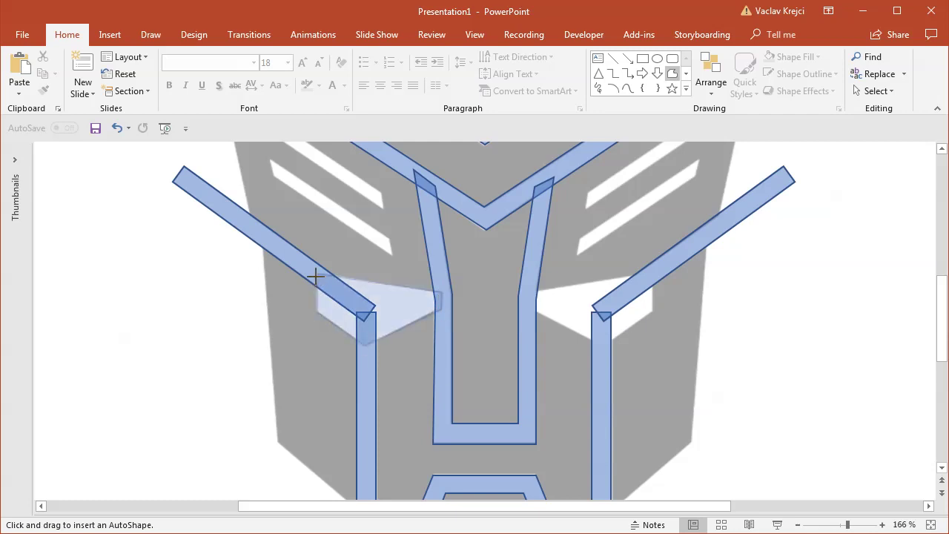
{"action": "left_click_drag", "start_coordinate": [393, 277], "coordinate": [575, 276]}
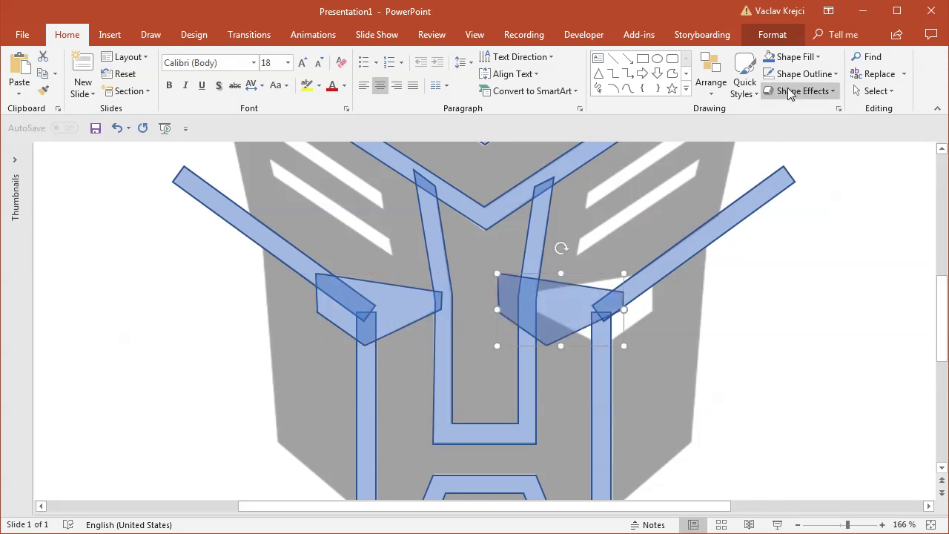
{"action": "left_click", "coordinate": [772, 34]}
{"action": "left_click", "coordinate": [815, 90]}
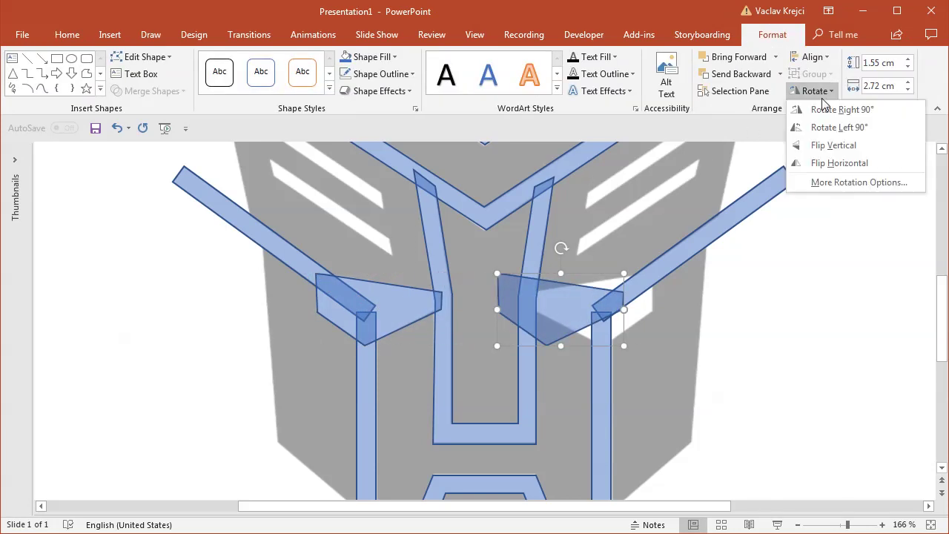
{"action": "left_click", "coordinate": [843, 158]}
{"action": "left_click_drag", "start_coordinate": [571, 307], "coordinate": [602, 305]}
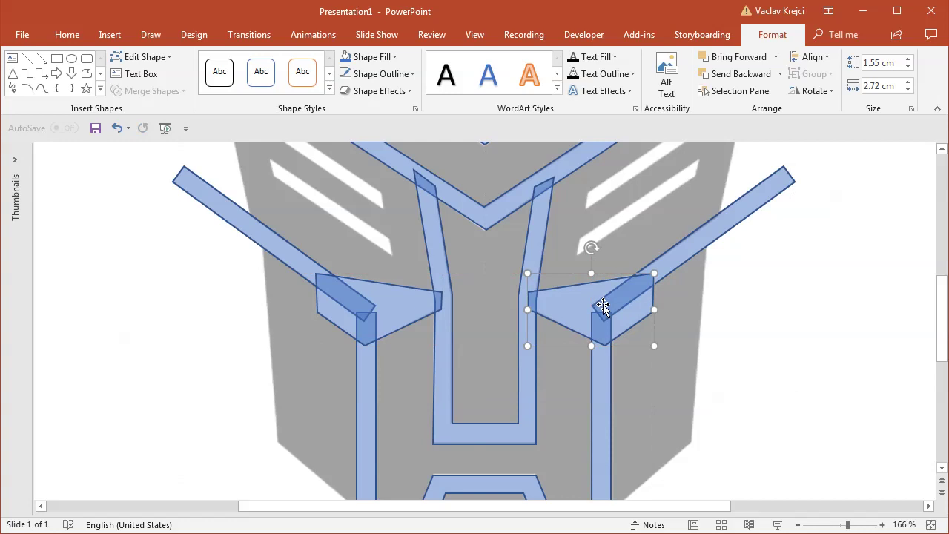
{"action": "left_click_drag", "start_coordinate": [942, 312], "coordinate": [943, 284]}
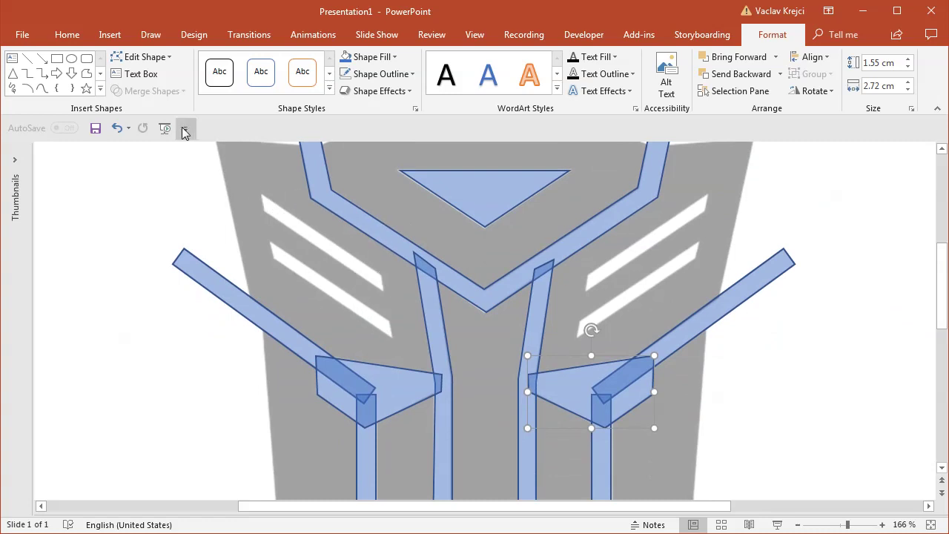
Step: Trace the upper-left slanted stripe with a Freeform and duplicate it over the lower one
{"action": "left_click", "coordinate": [85, 74]}
{"action": "left_click", "coordinate": [261, 194]}
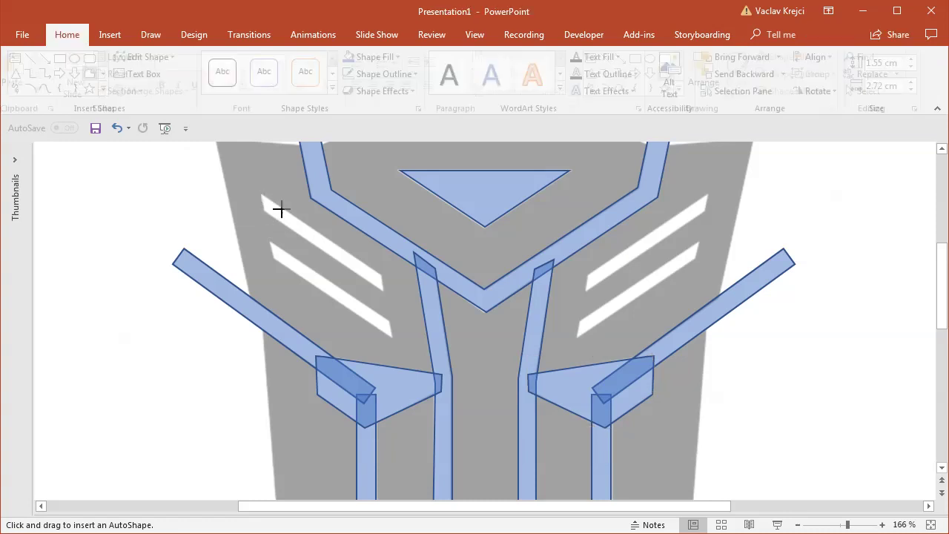
{"action": "left_click", "coordinate": [382, 291]}
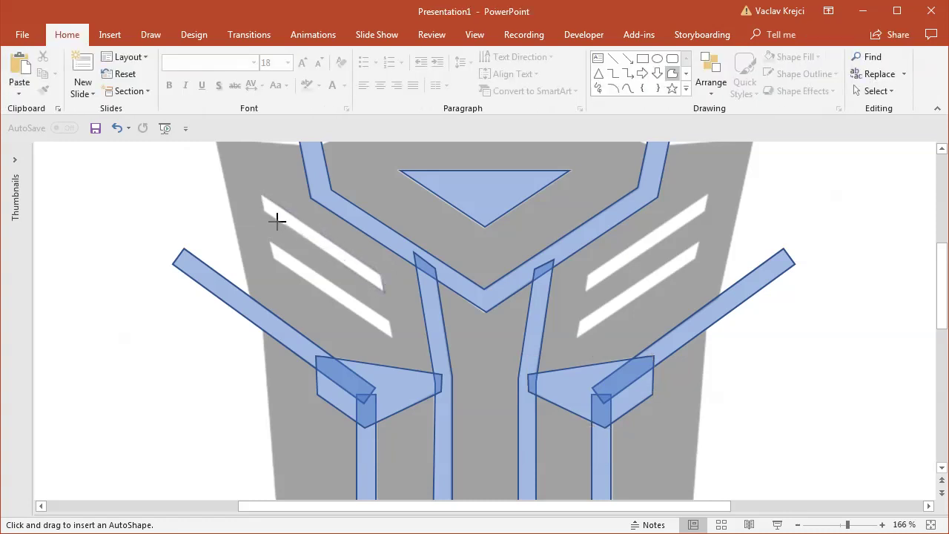
{"action": "left_click", "coordinate": [261, 195]}
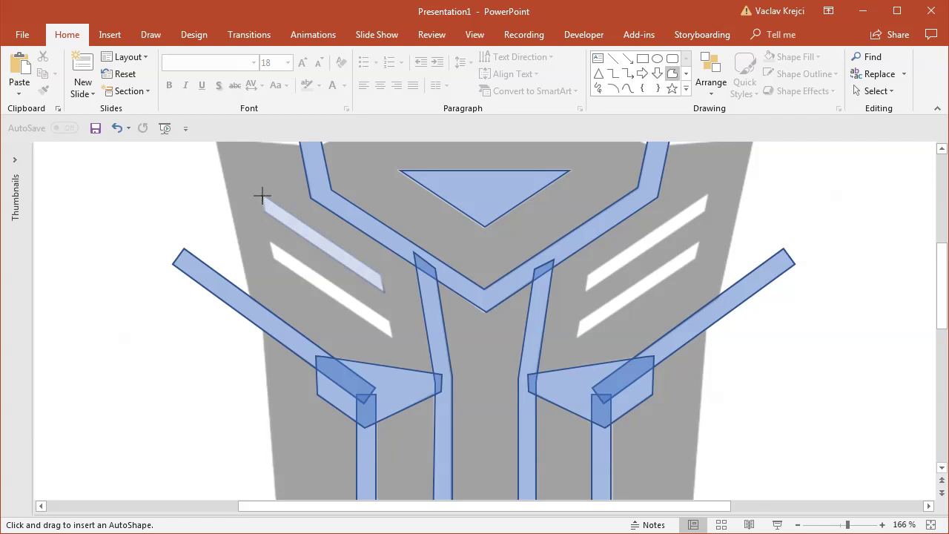
{"action": "left_click_drag", "start_coordinate": [322, 246], "coordinate": [330, 291]}
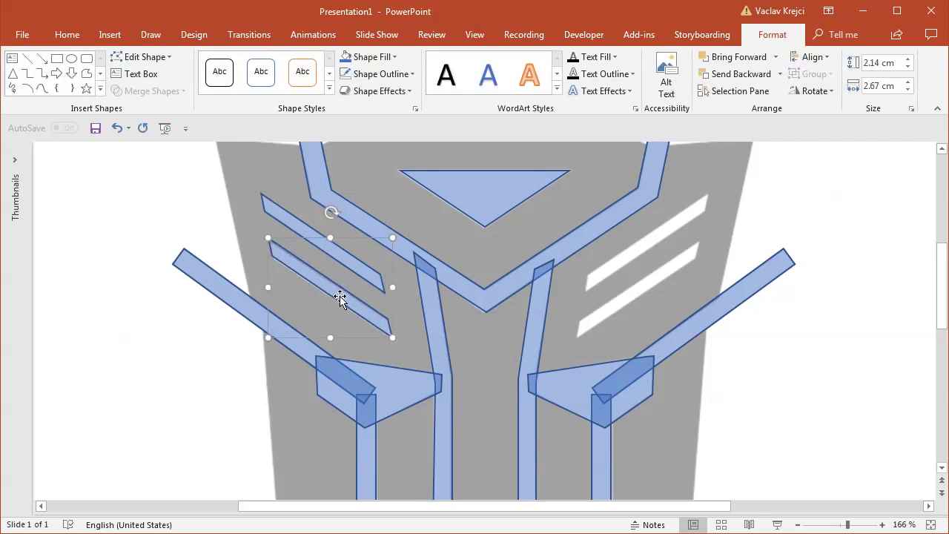
Step: Copy both stripes to the right, flip them horizontally as a group, align, then ungroup
{"action": "left_click", "coordinate": [338, 253], "text": "shift"}
{"action": "left_click_drag", "start_coordinate": [350, 267], "coordinate": [632, 271]}
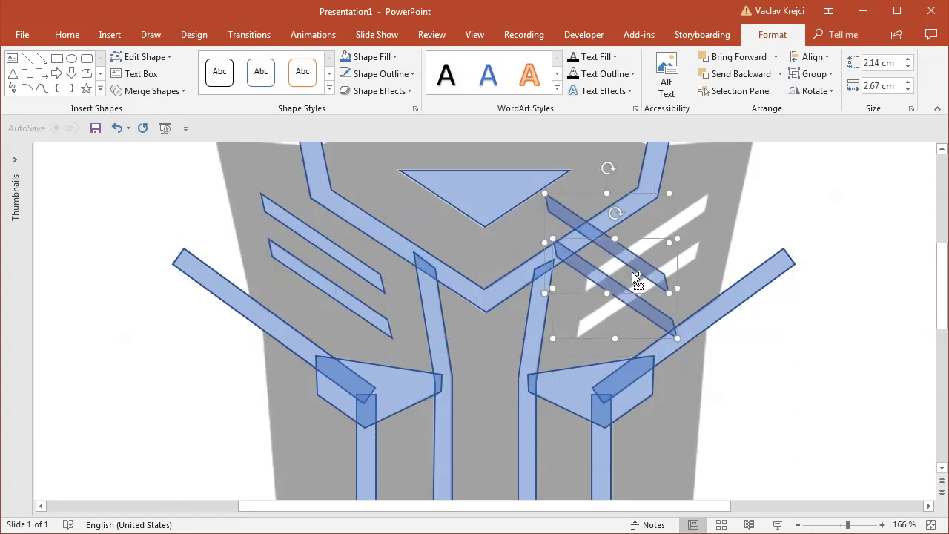
{"action": "left_click", "coordinate": [828, 77]}
{"action": "left_click", "coordinate": [823, 93]}
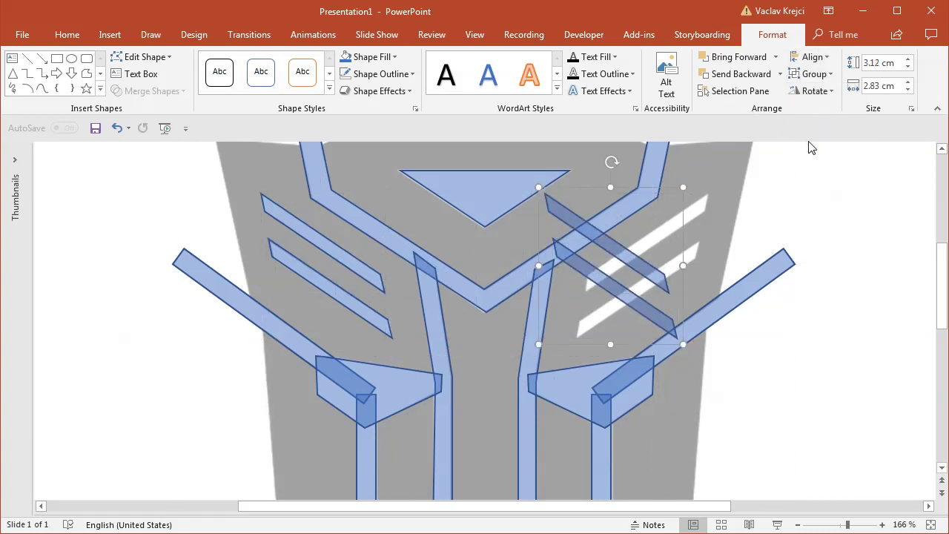
{"action": "left_click", "coordinate": [814, 91]}
{"action": "left_click", "coordinate": [832, 163]}
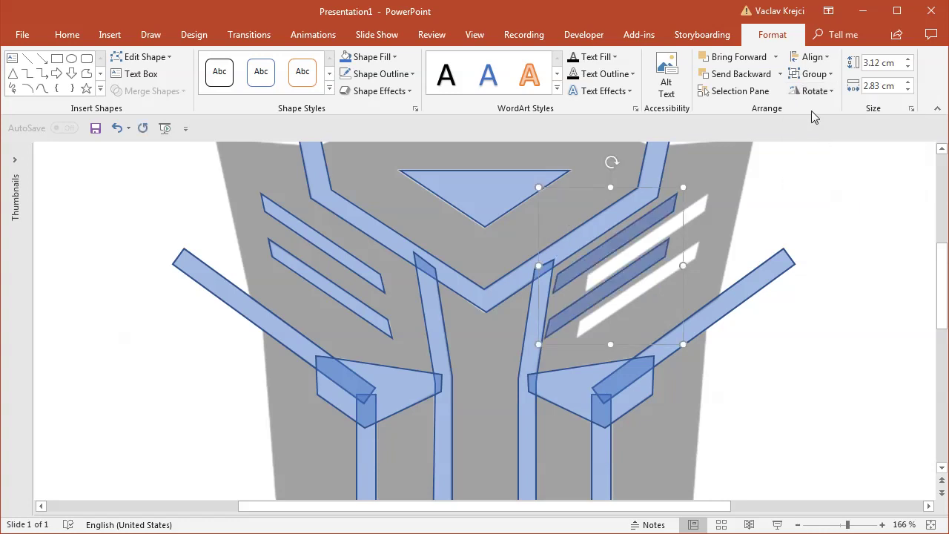
{"action": "left_click_drag", "start_coordinate": [627, 245], "coordinate": [652, 238]}
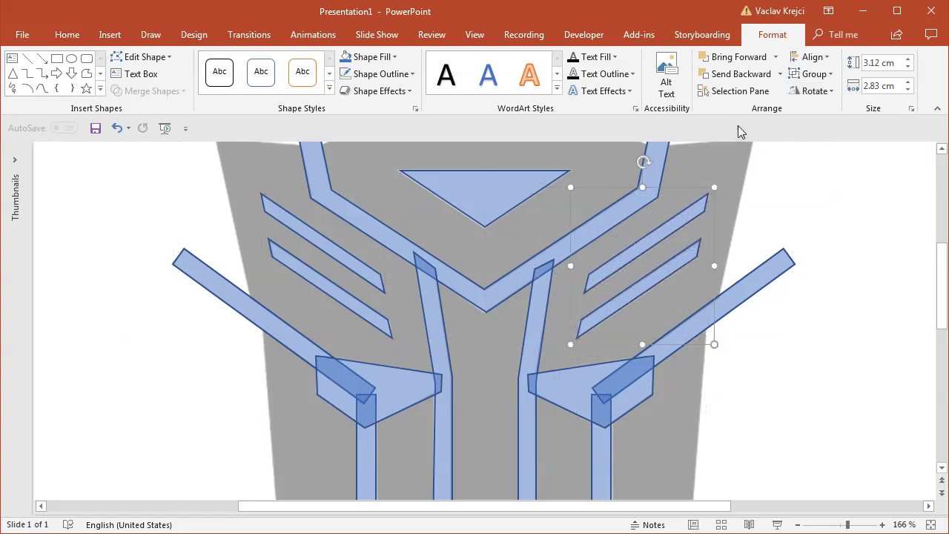
{"action": "left_click", "coordinate": [816, 74]}
{"action": "left_click", "coordinate": [835, 128]}
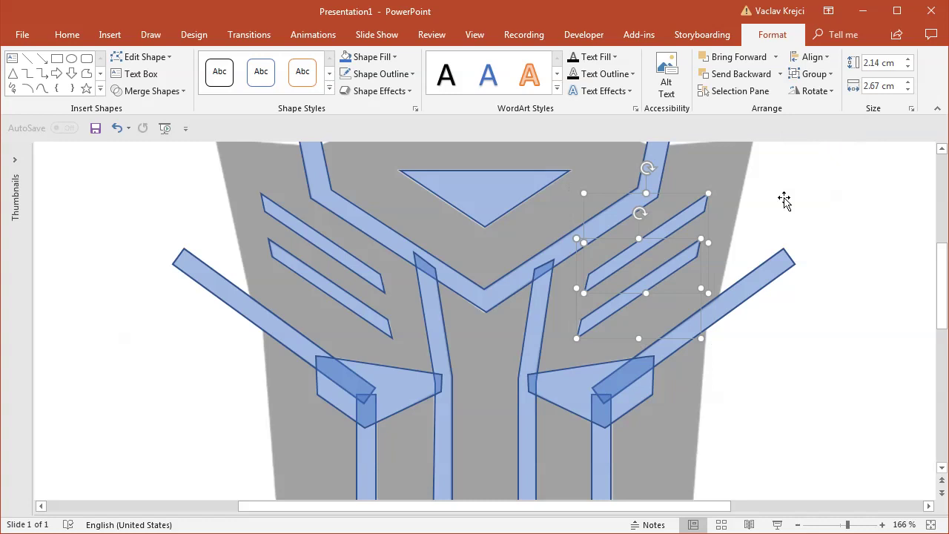
{"action": "left_click", "coordinate": [781, 370]}
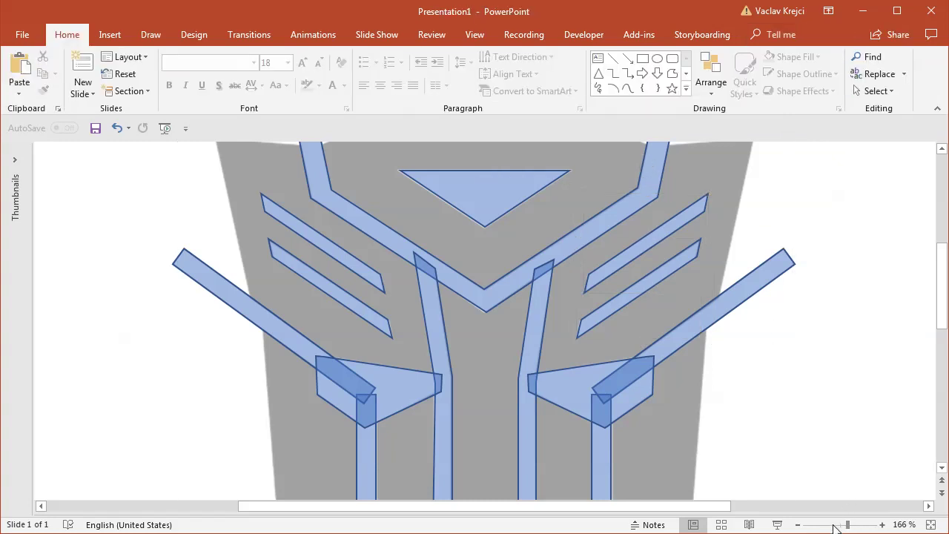